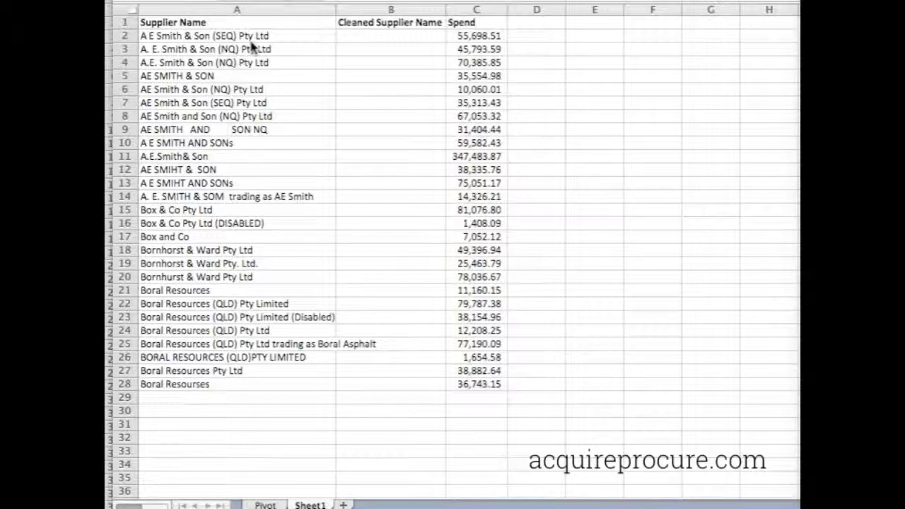
# Copy the 27 supplier names in A2:A28 and switch to the Chrome name-cleaning tool
pyautogui.click(242, 36)
pyautogui.press('super+shift+Down')
pyautogui.press('super+c')
pyautogui.keyDown('shift'); pyautogui.click(216, 384); pyautogui.keyUp('shift')
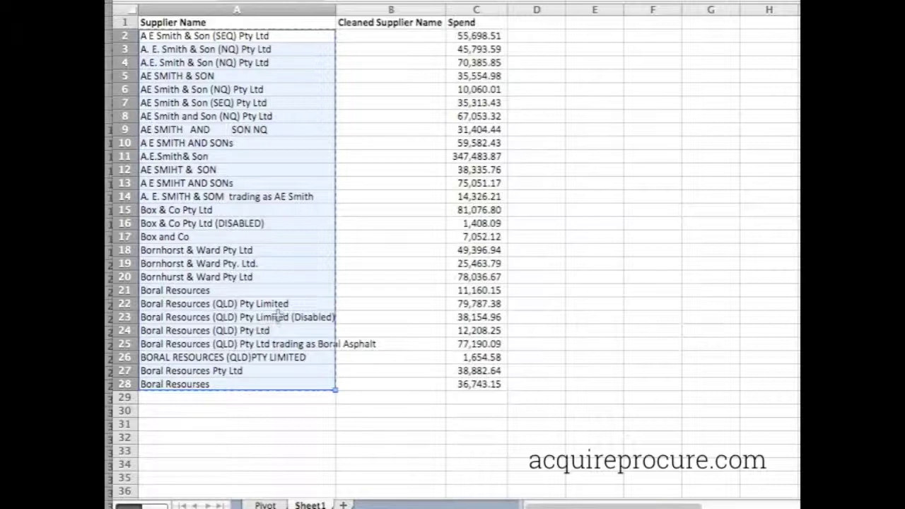
pyautogui.press('super+Tab')
pyautogui.press('super+Tab')
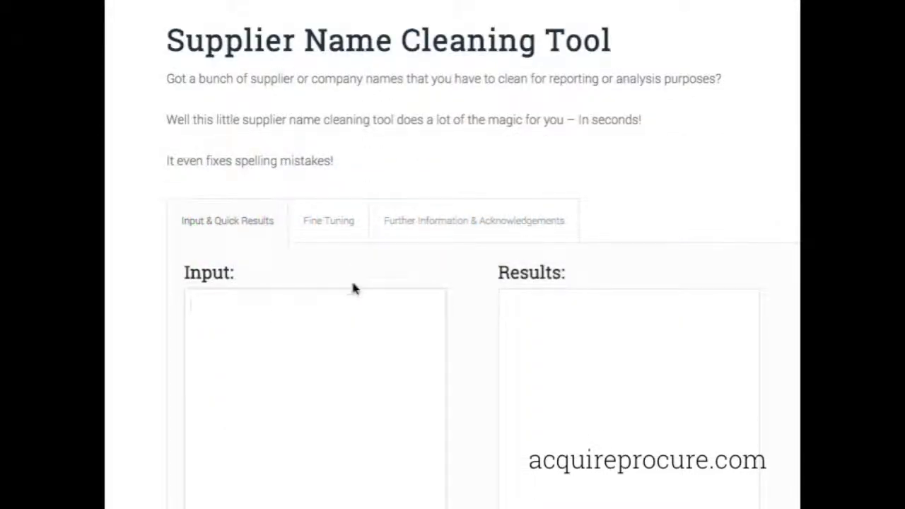
# Paste the supplier names into Input, run Clean Supplier Names, and take the results back to Excel
pyautogui.scroll(-5, 332, 315)
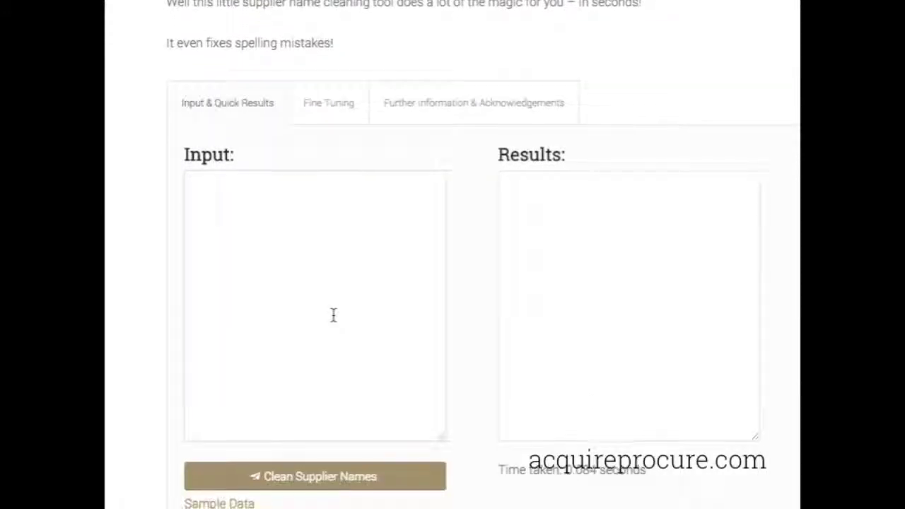
pyautogui.press('super+v')
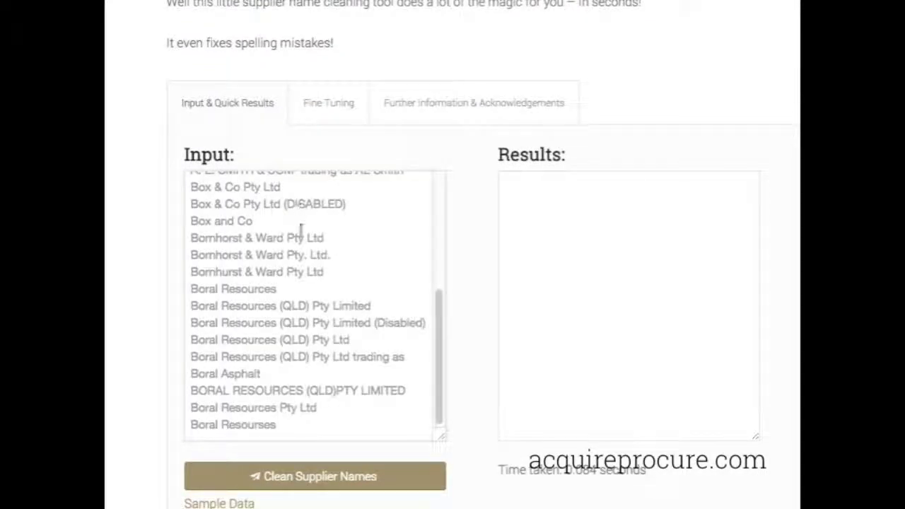
pyautogui.scroll(-1, 359, 407)
pyautogui.click(344, 432)
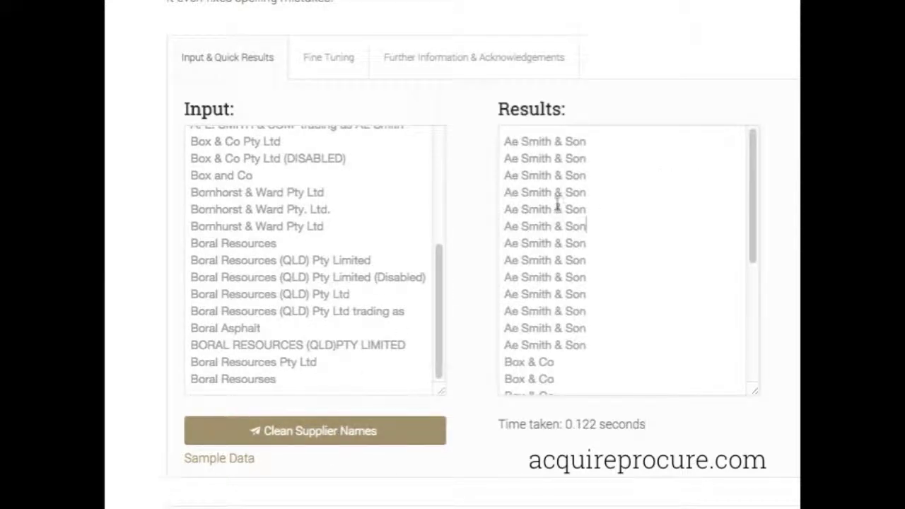
pyautogui.hotkey('ctrl', 'a')
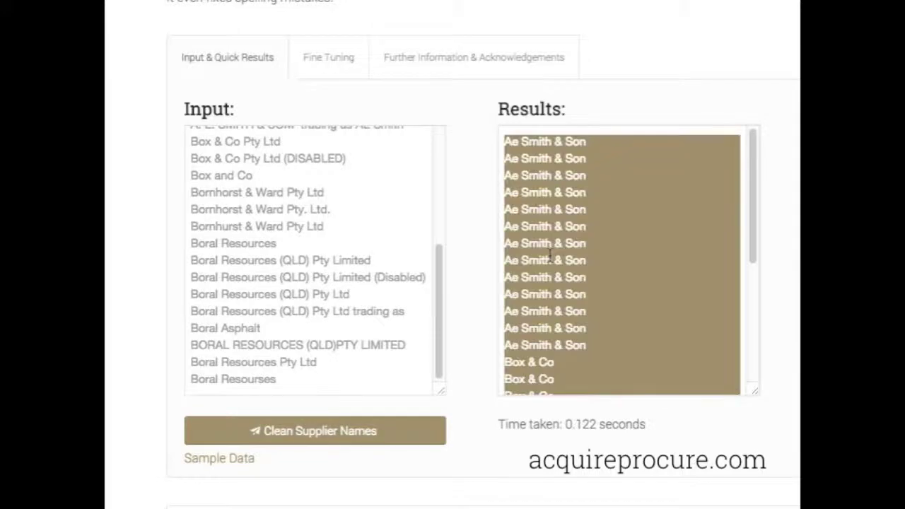
pyautogui.press('super+Tab')
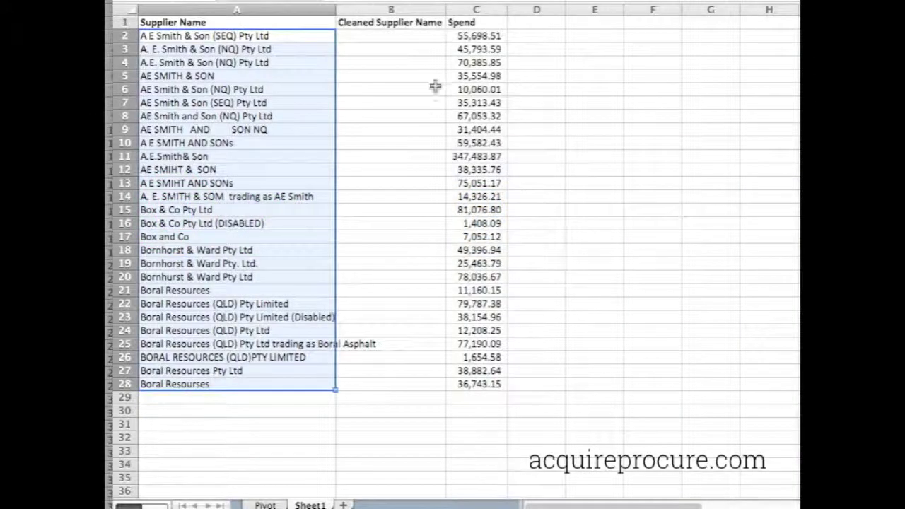
# Paste the cleaned names into B2:B28 under Cleaned Supplier Name, then view the Pivot sheet
pyautogui.click(389, 36)
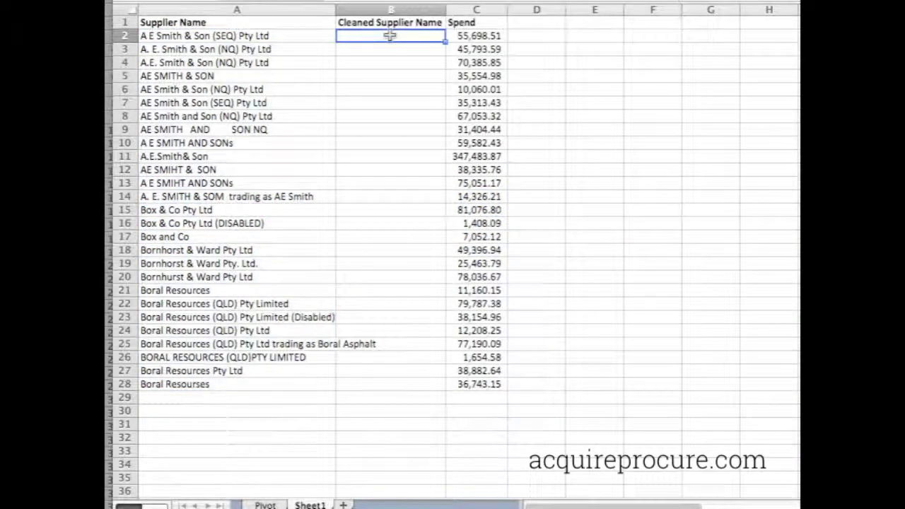
pyautogui.press('super+v')
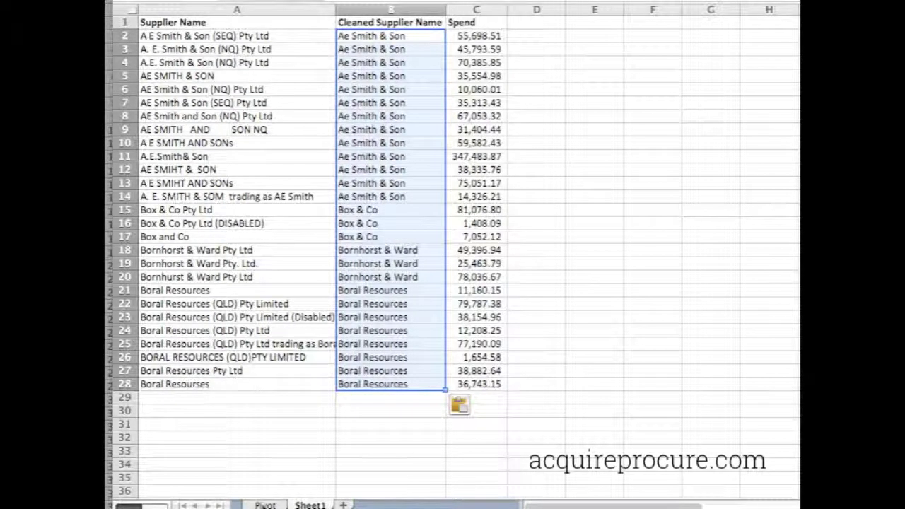
pyautogui.click(266, 505)
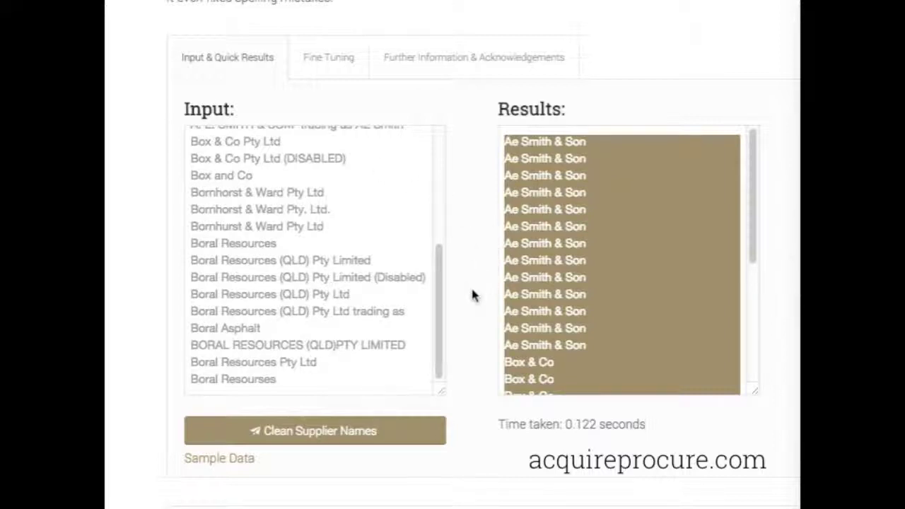
pyautogui.scroll(-6, 473, 295)
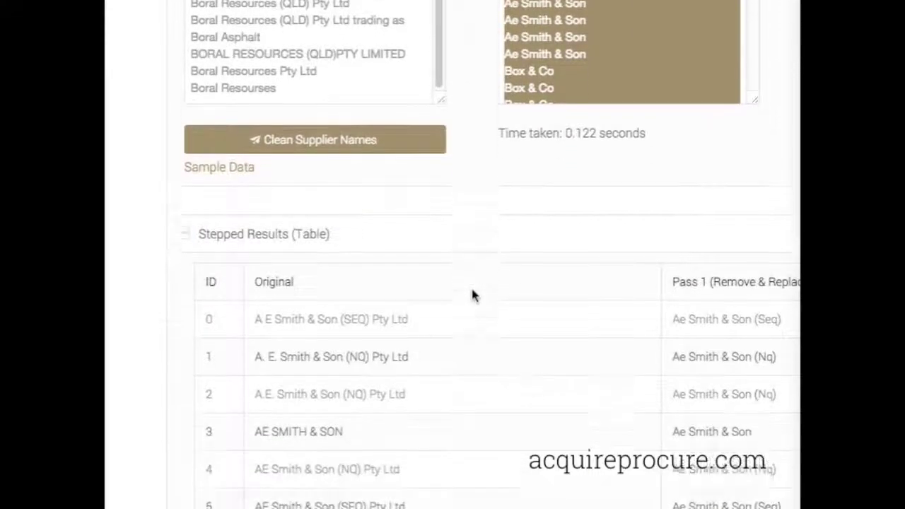
pyautogui.click(183, 222)
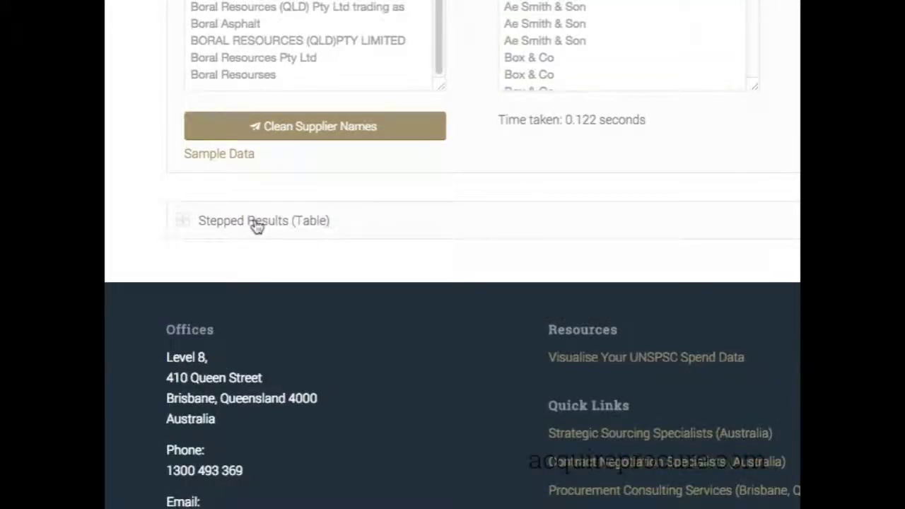
pyautogui.click(278, 228)
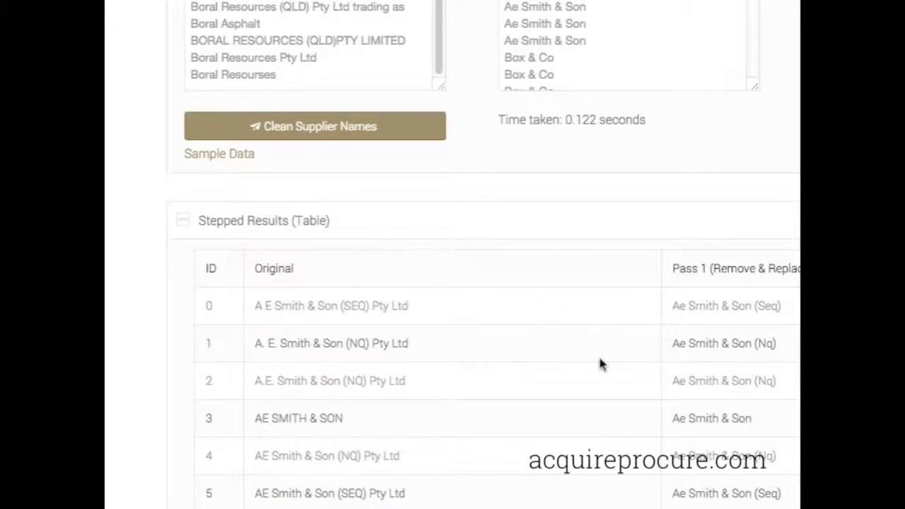
pyautogui.scroll(-1, 598, 360)
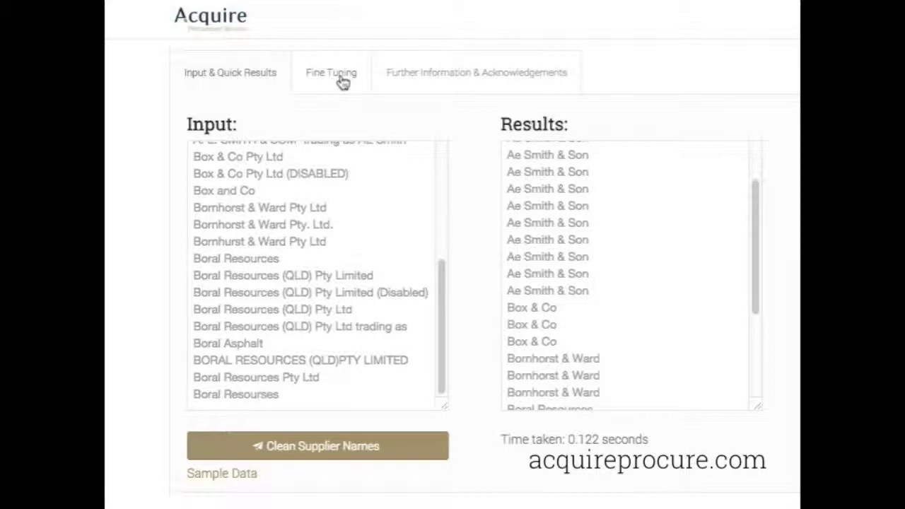
# On Fine Tuning, toggle the 1st Pass filter off and back on, then edit the characters-to-replace list
pyautogui.click(342, 81)
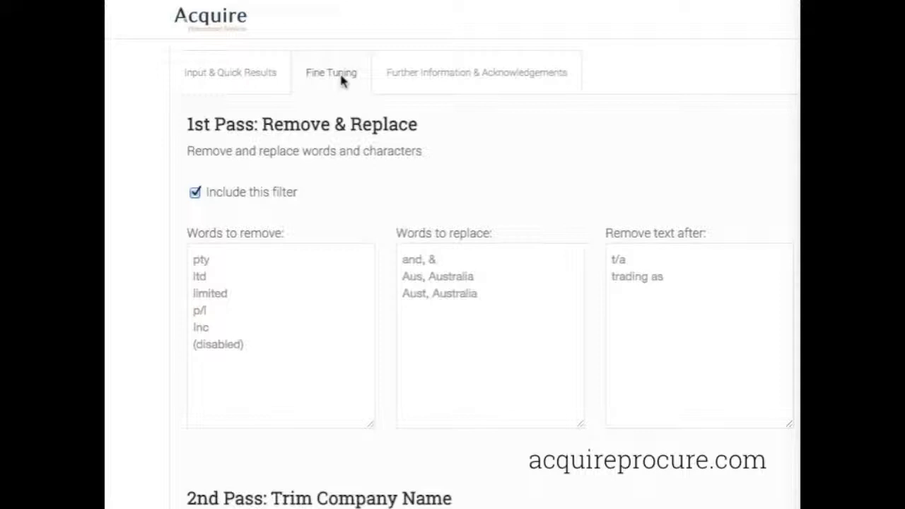
pyautogui.click(196, 197)
pyautogui.click(196, 196)
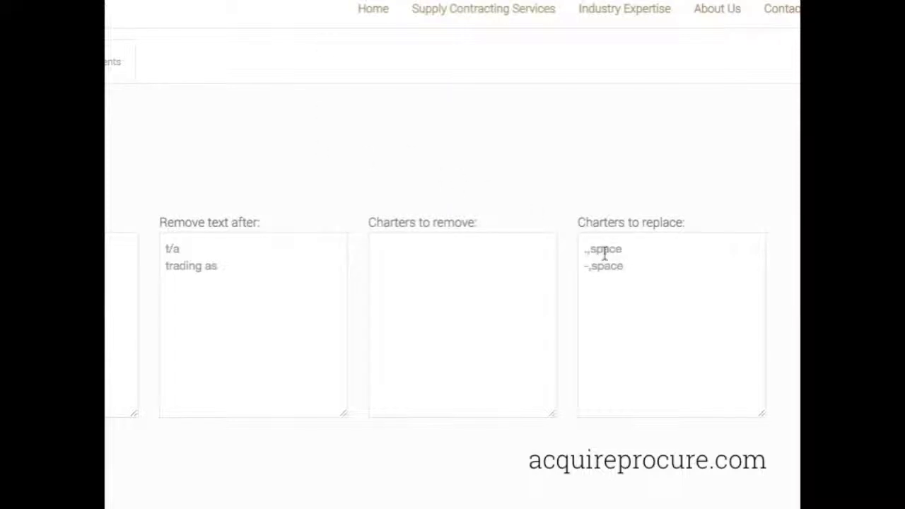
pyautogui.click(585, 267)
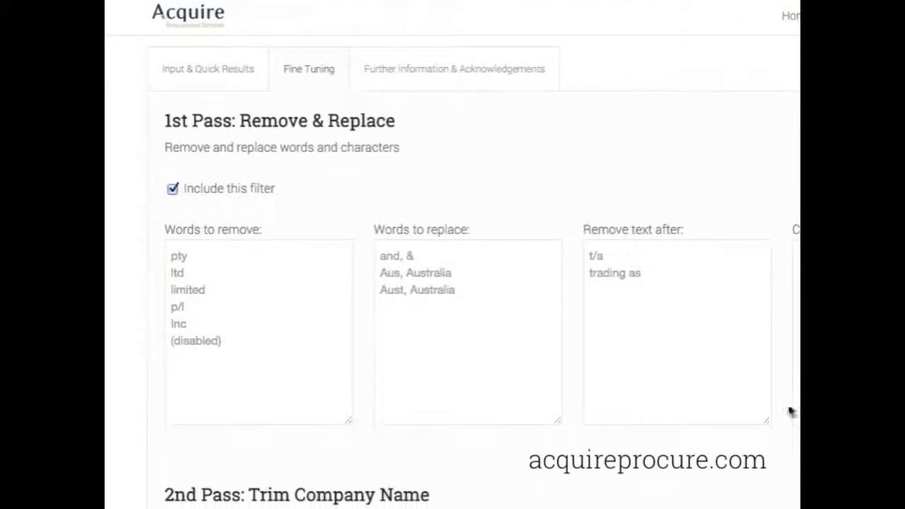
# Scroll to 2nd Pass: Trim Company Name and show the Set Minimum word trim choices
pyautogui.scroll(-2, 739, 419)
pyautogui.scroll(-2, 741, 426)
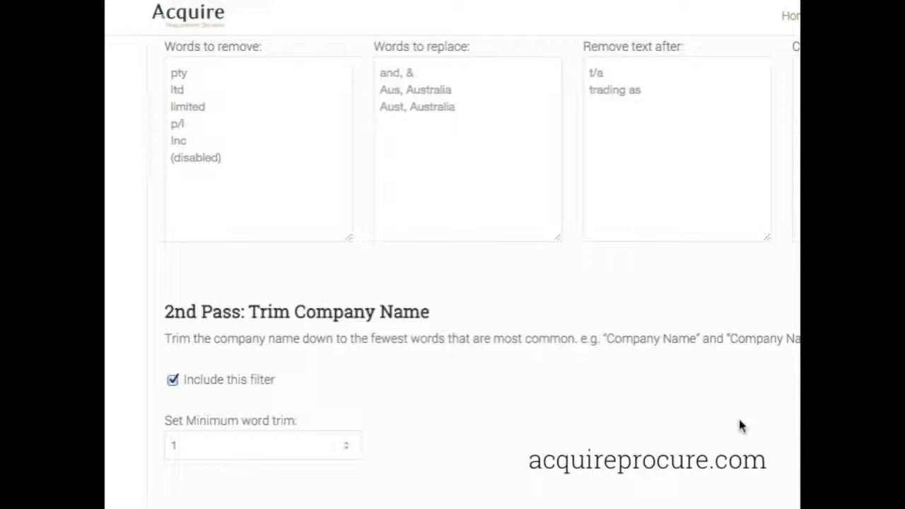
pyautogui.scroll(-2, 535, 418)
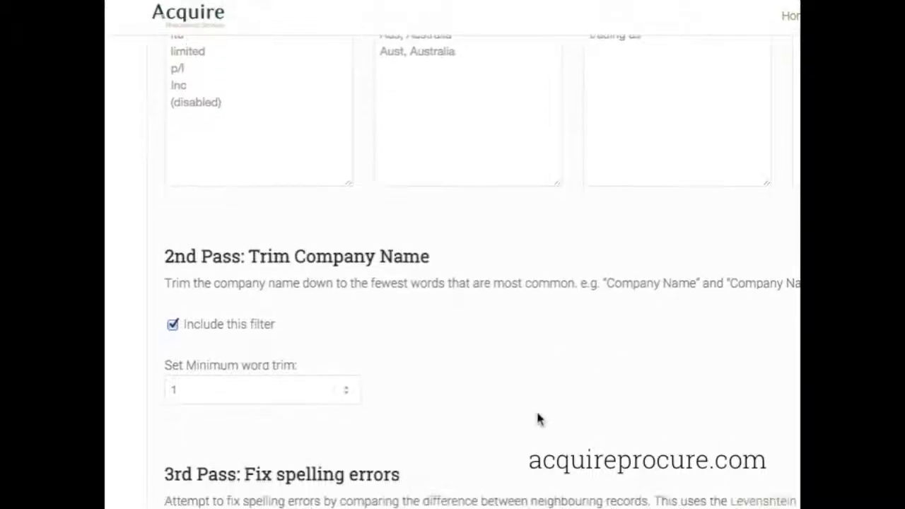
pyautogui.click(349, 382)
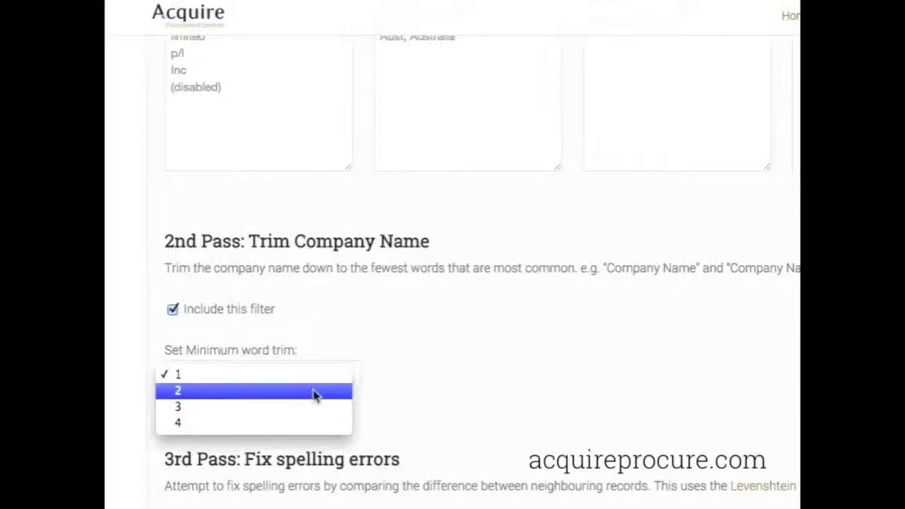
# Leave the minimum word trim at 1 and scroll to 3rd Pass: Fix spelling errors
pyautogui.click(375, 357)
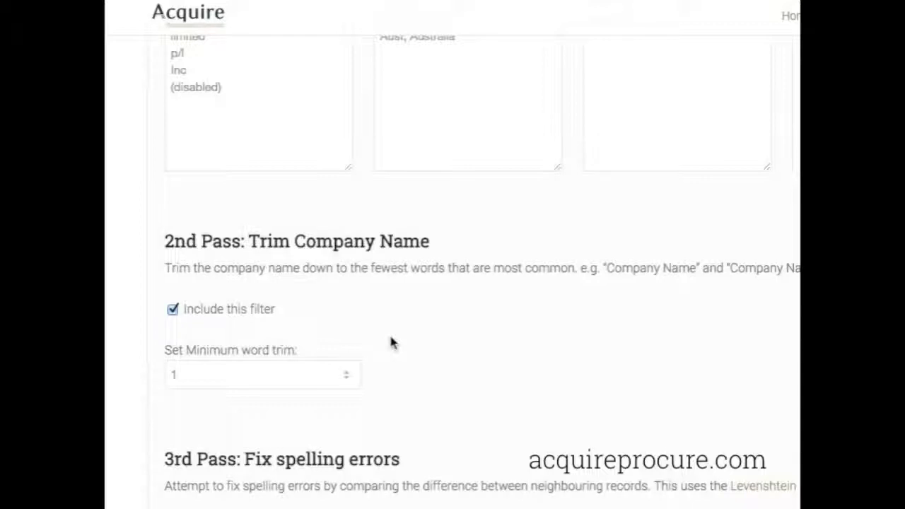
pyautogui.scroll(-5, 391, 343)
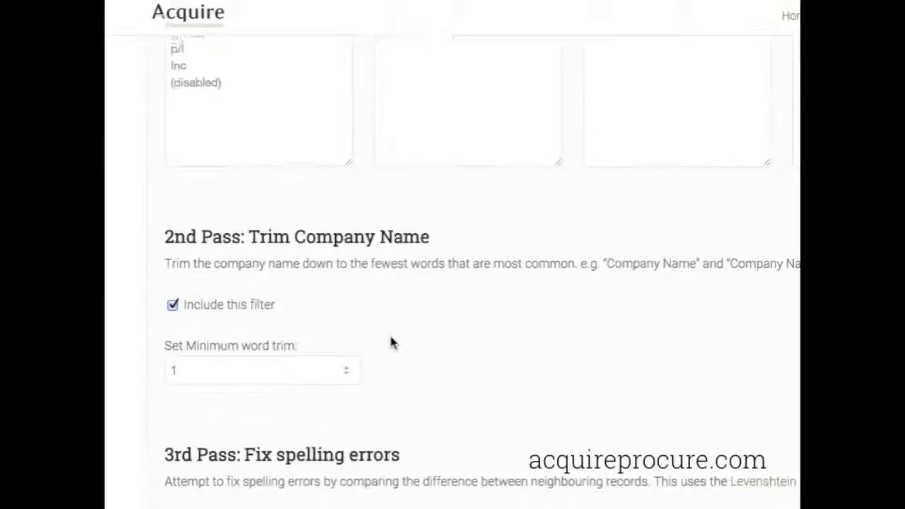
pyautogui.scroll(-1, 390, 338)
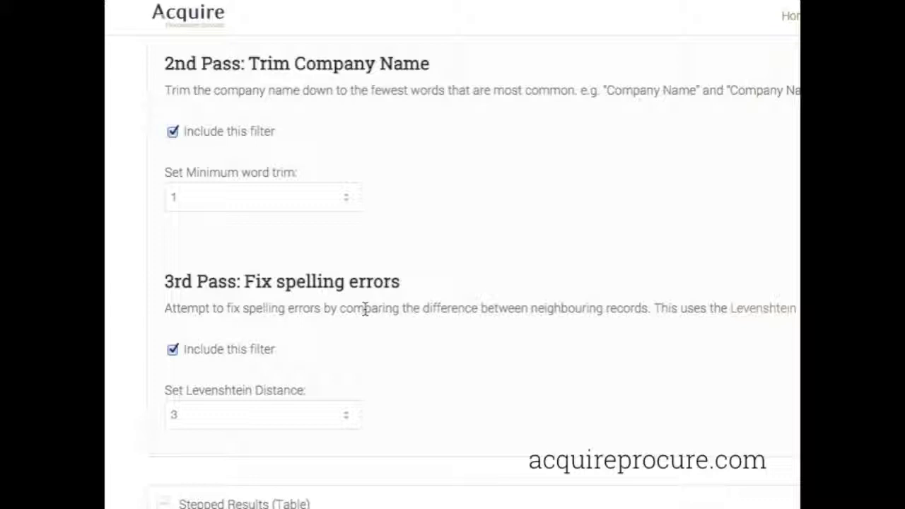
# Review the Set Levenshtein Distance choices, keeping the distance at 3
pyautogui.click(341, 418)
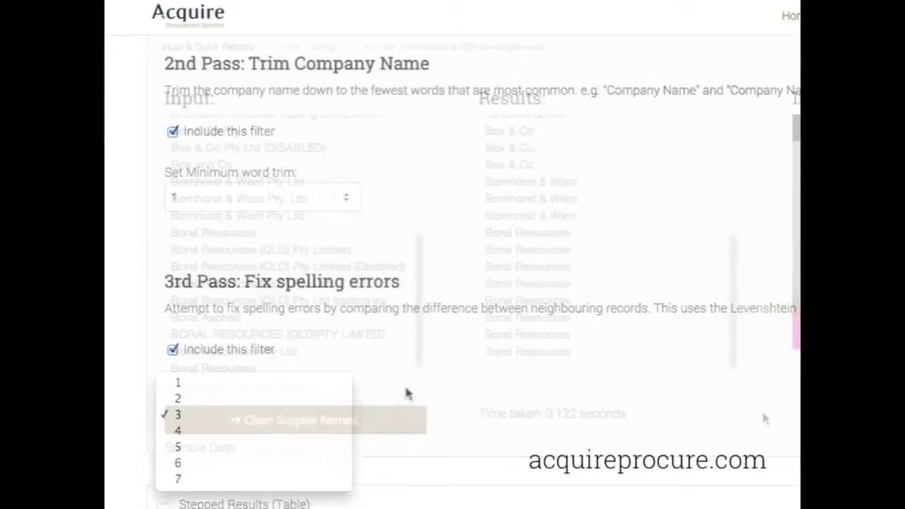